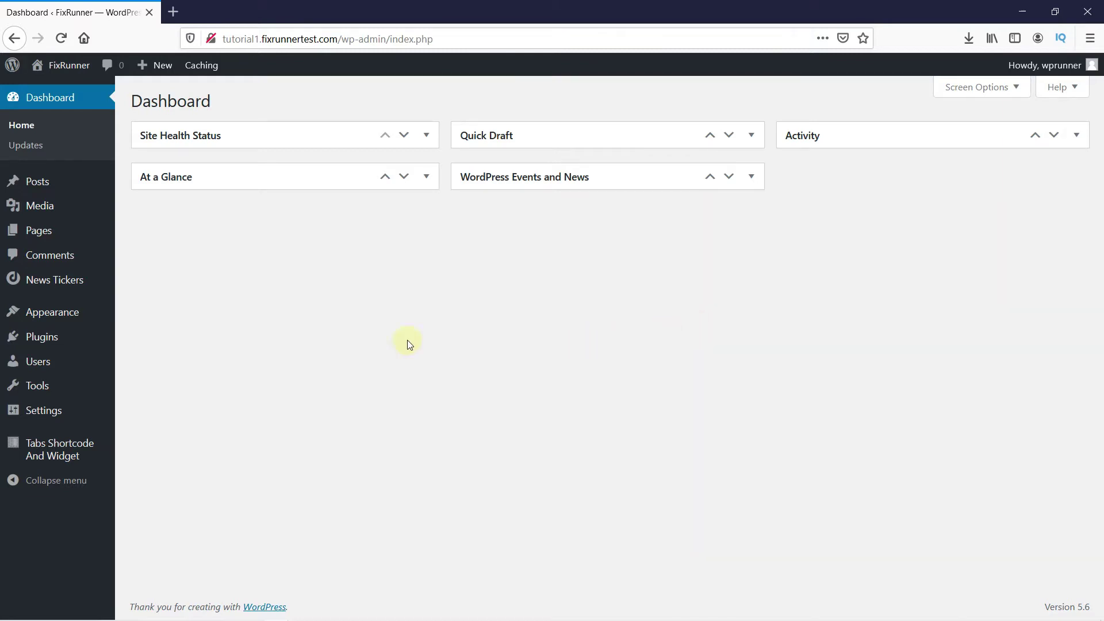
Add a new page and give it the title 'Recent Posts'
mouse_move(91, 230)
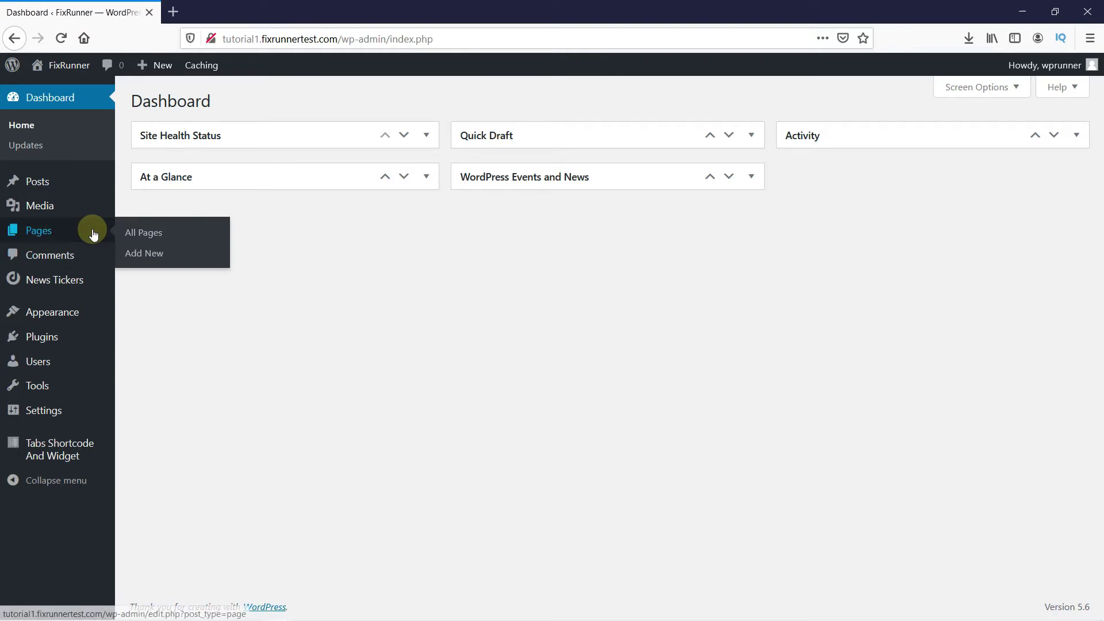
click(143, 253)
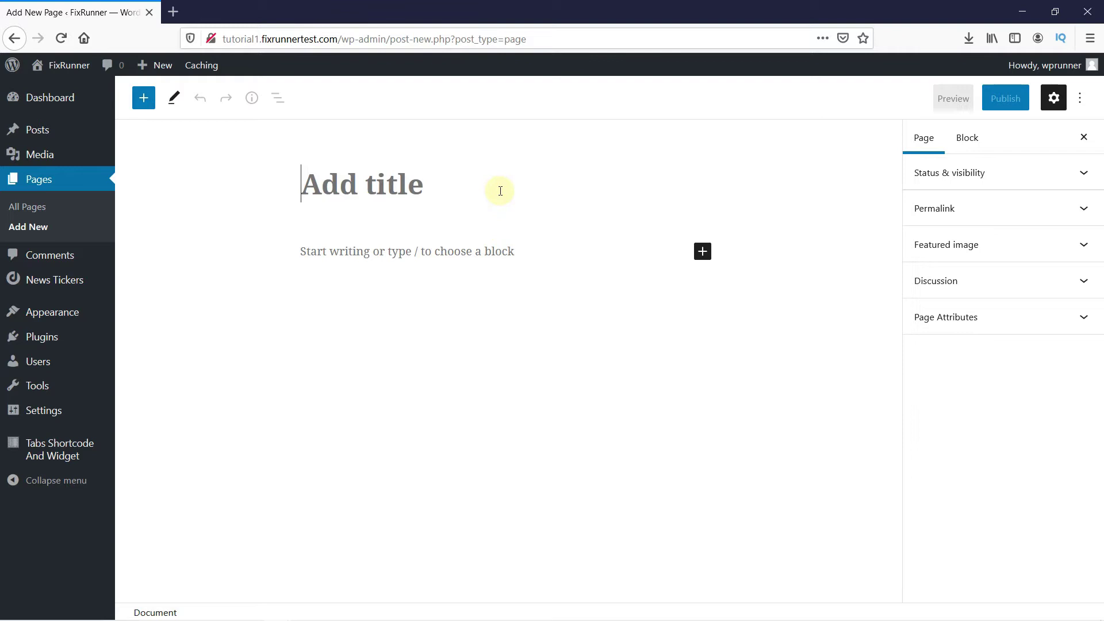
text(Recen)
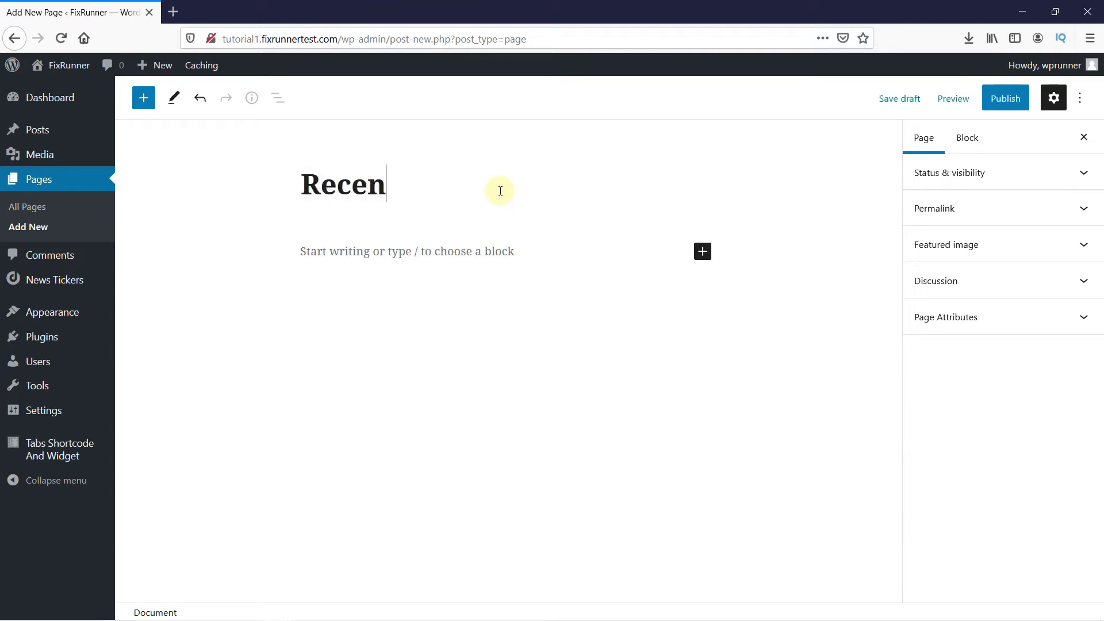
text(t Post)
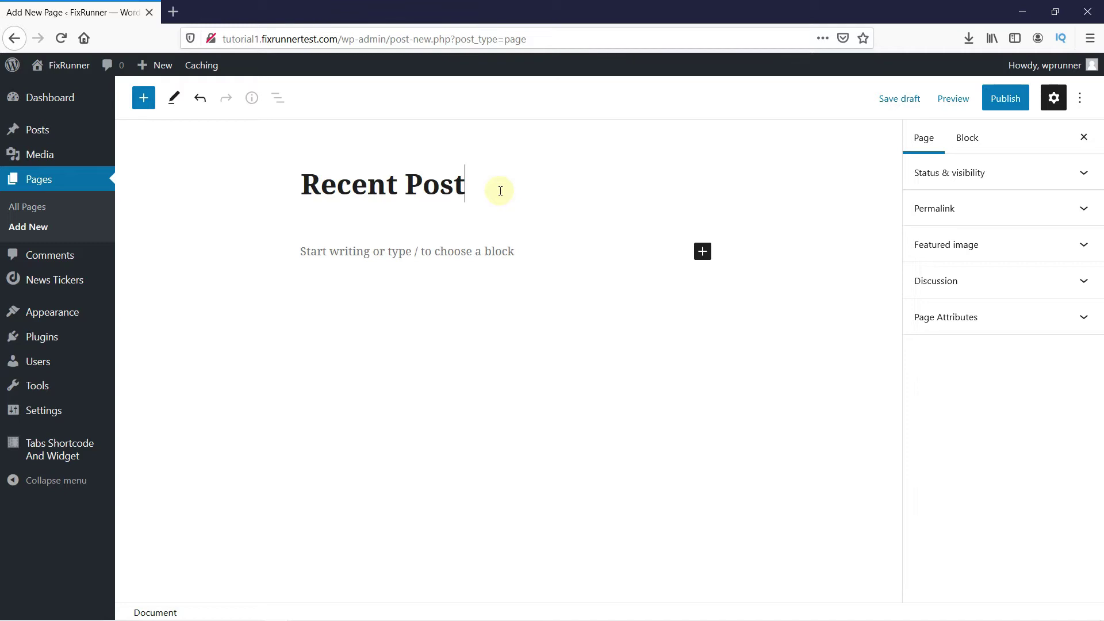
text(s)
Insert a Latest Posts block below the title, found by searching 'latest'
click(500, 249)
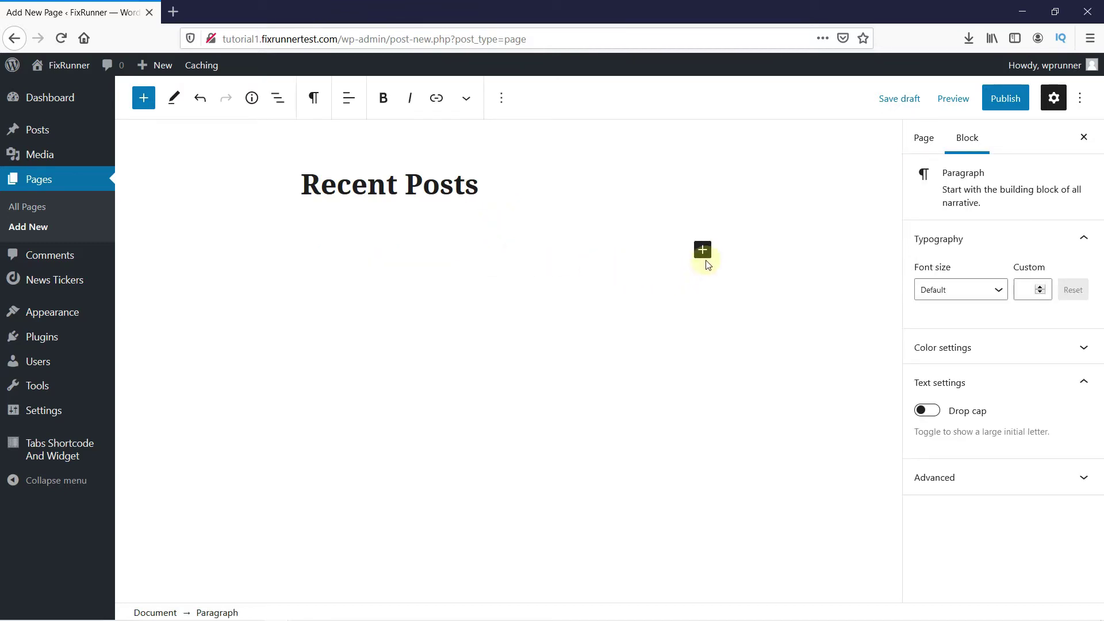
click(704, 251)
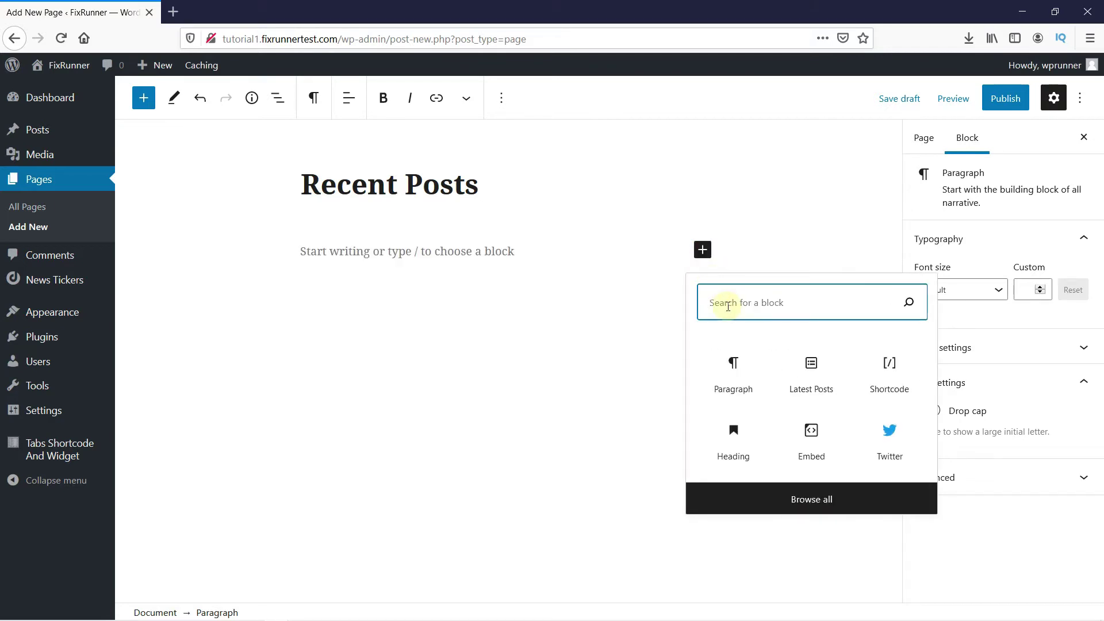
text(latest)
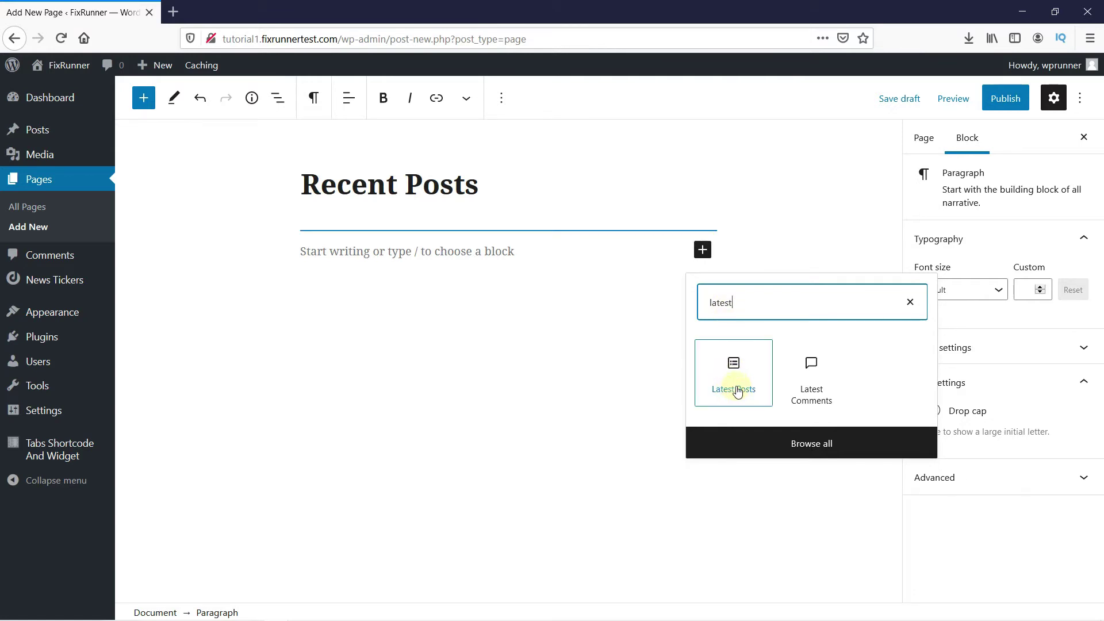
click(737, 390)
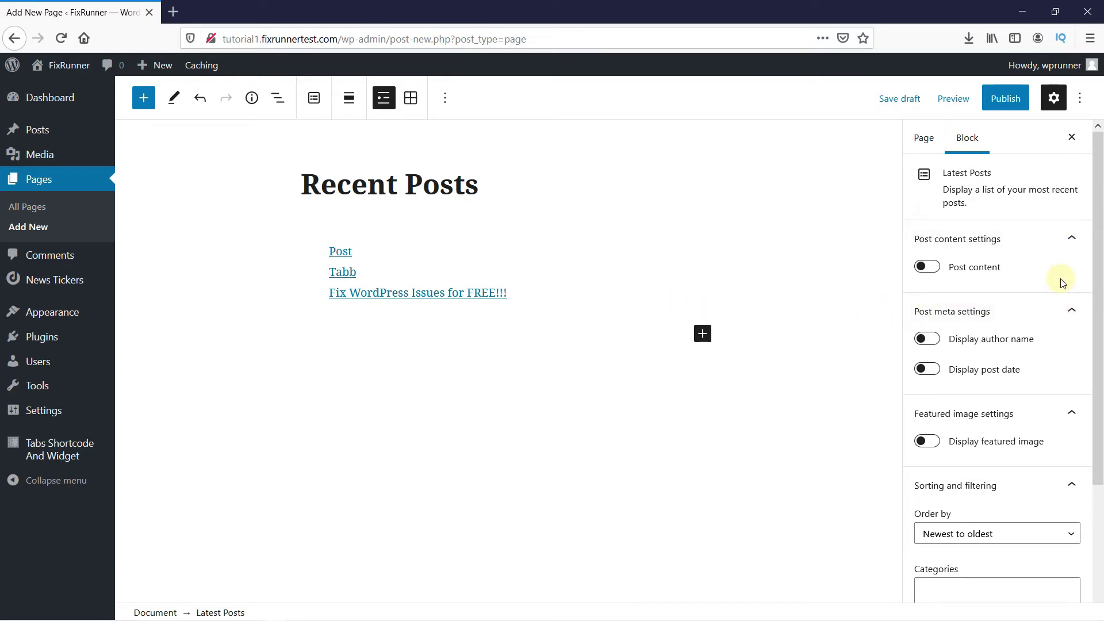
Turn on post excerpts in the Latest Posts block and cap them at 32 words
click(929, 267)
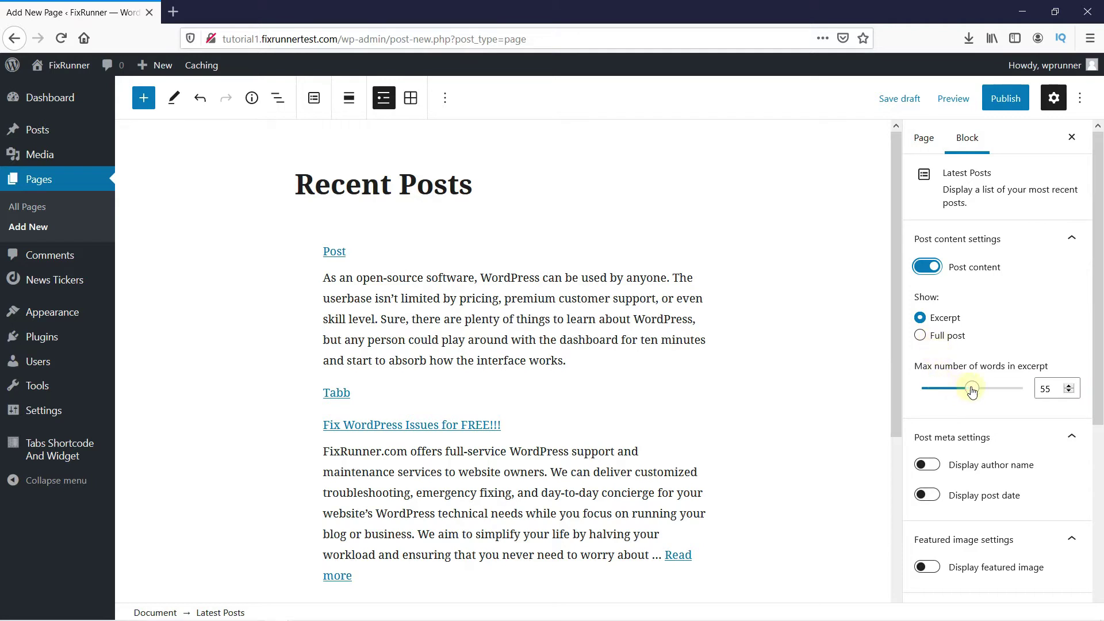
drag(972, 391, 949, 391)
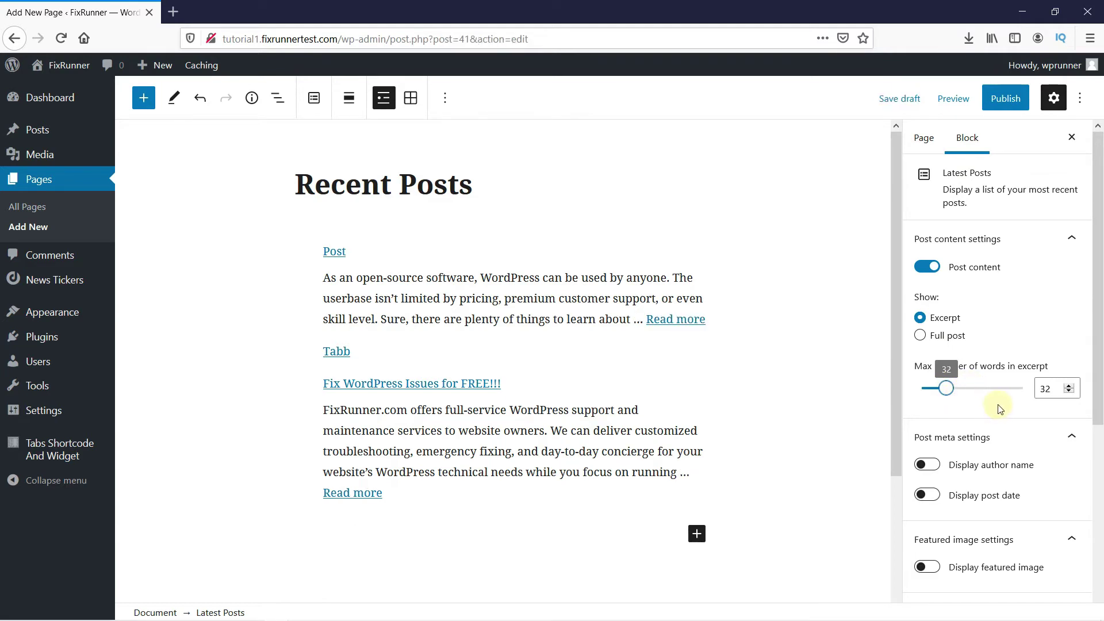
click(1072, 238)
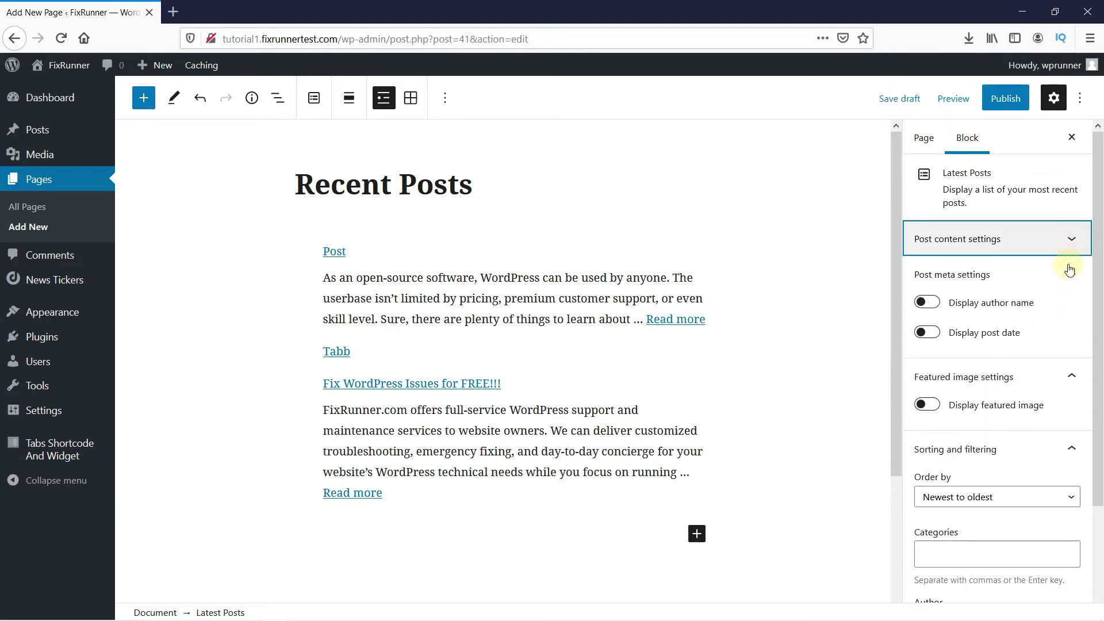
Display each post's date and order the Latest Posts block oldest to newest
click(939, 335)
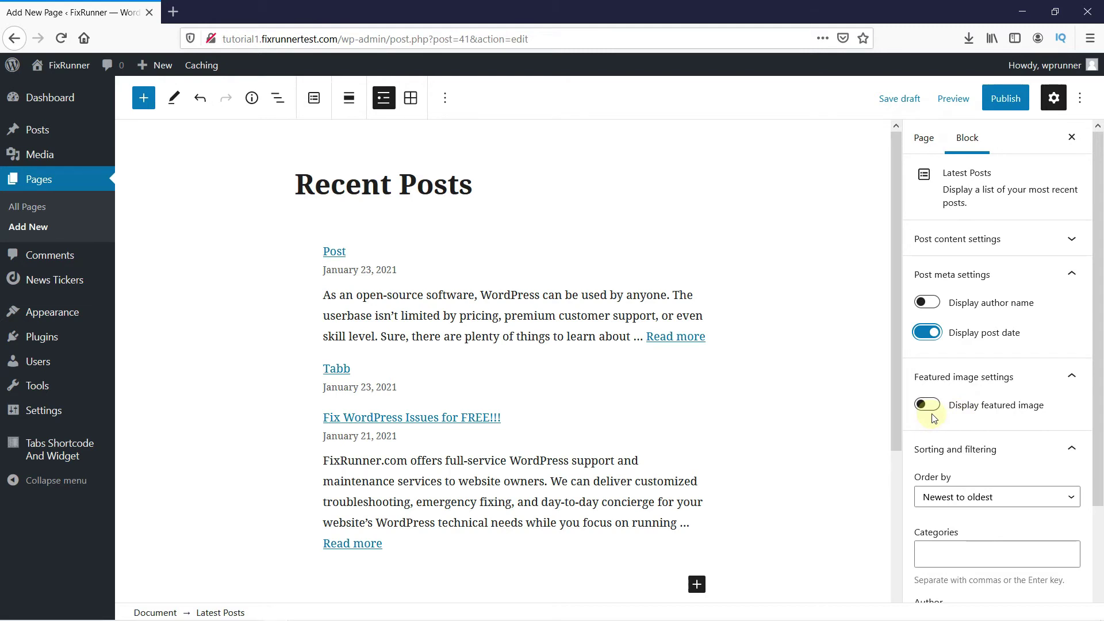
click(1068, 377)
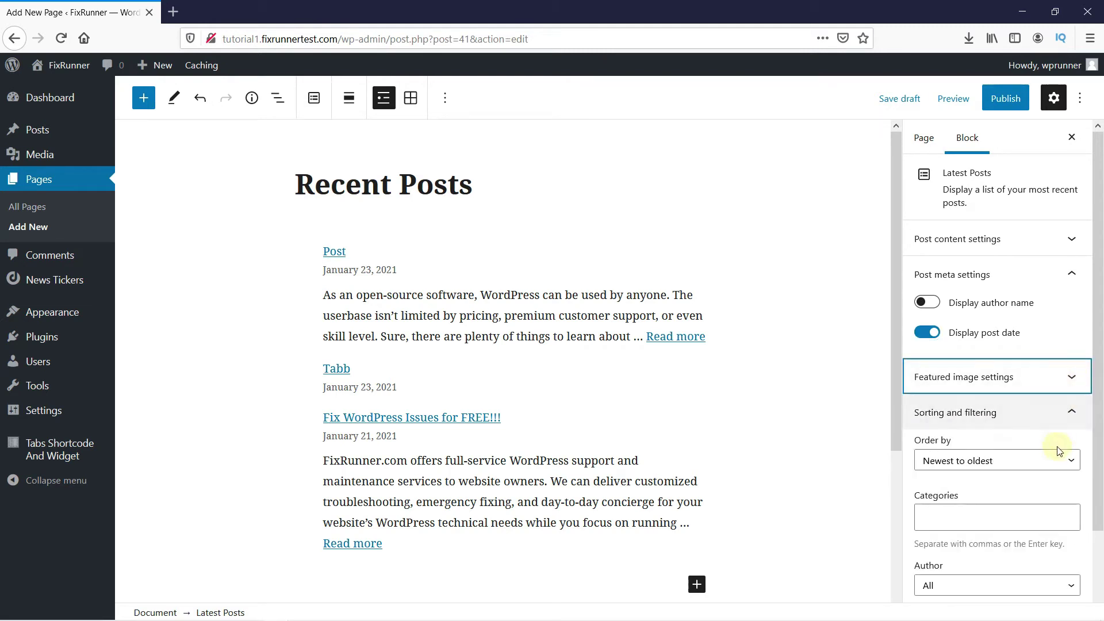
scroll(1001, 449, down, 3)
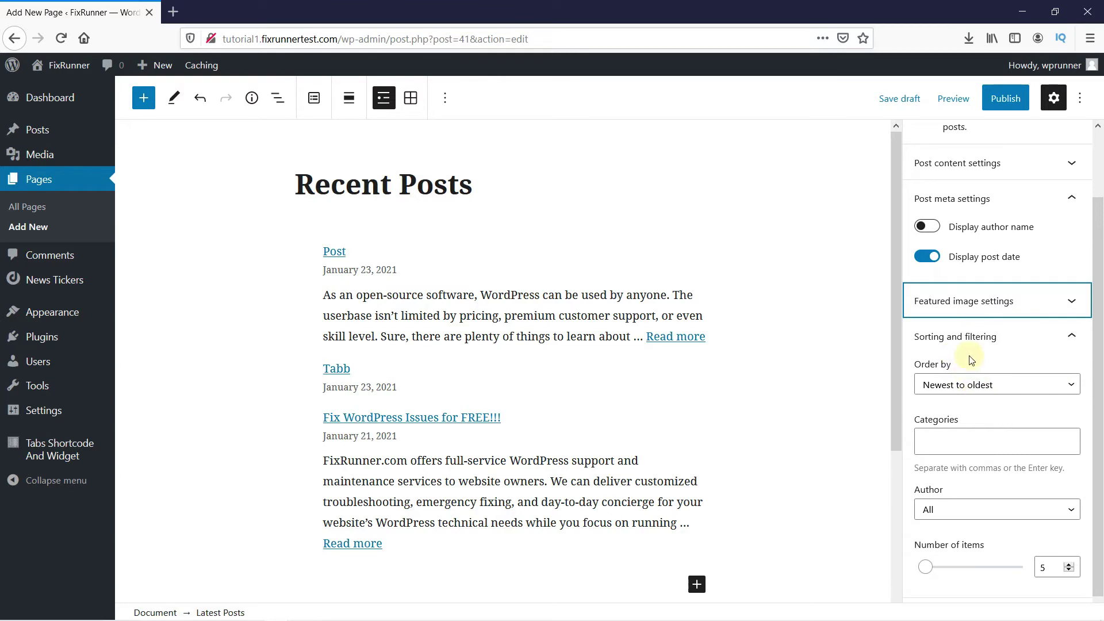
click(1056, 389)
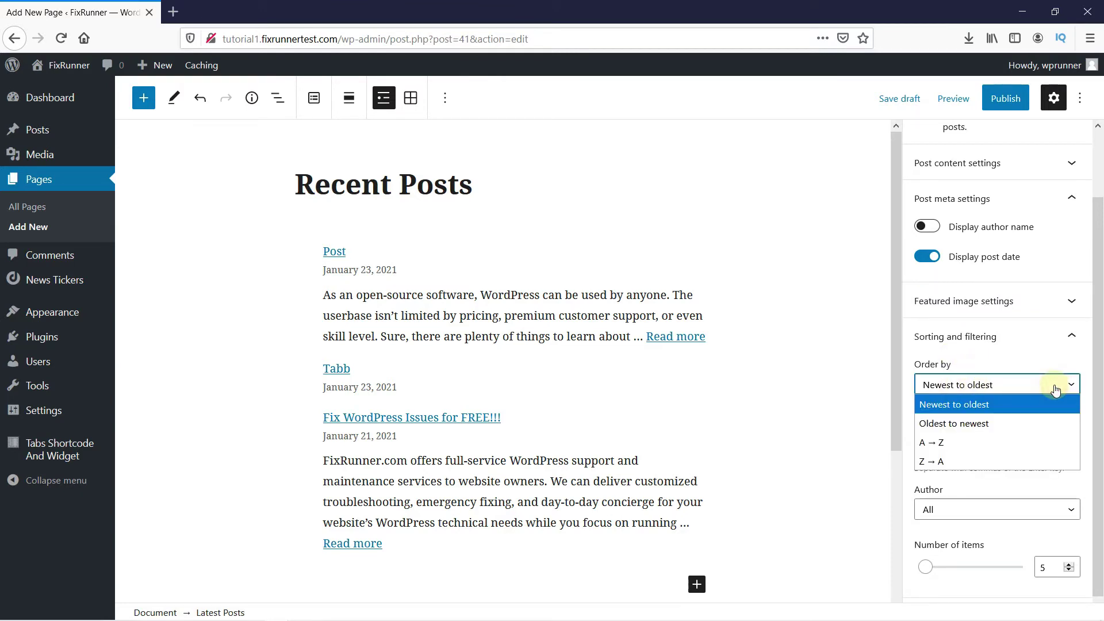
click(1053, 429)
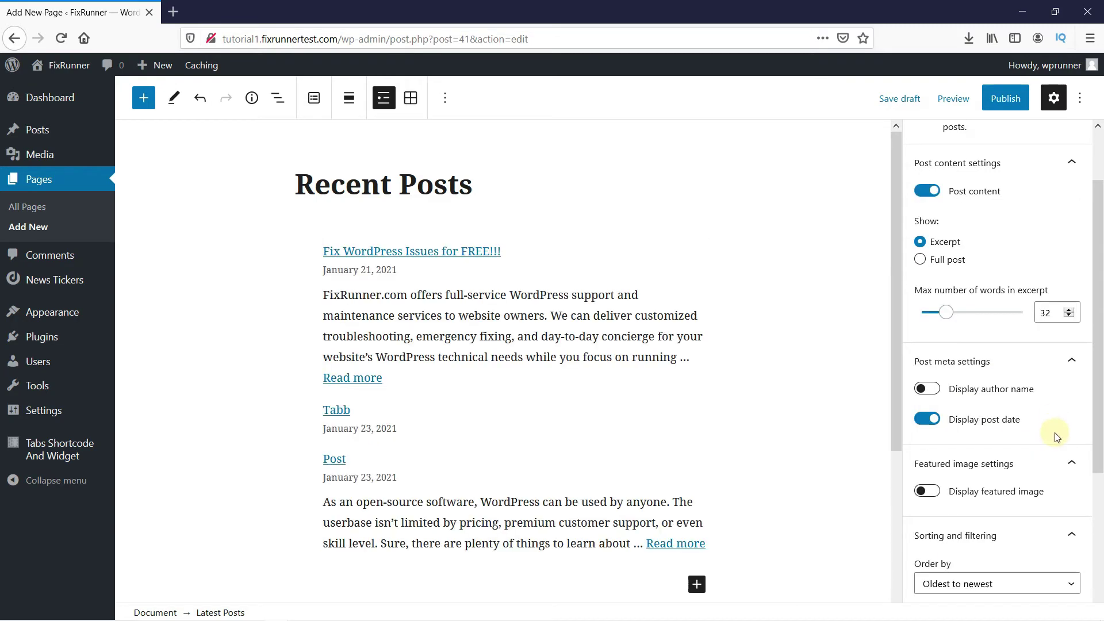
scroll(1064, 406, down, 3)
scroll(1064, 407, up, 4)
scroll(1064, 406, up, 1)
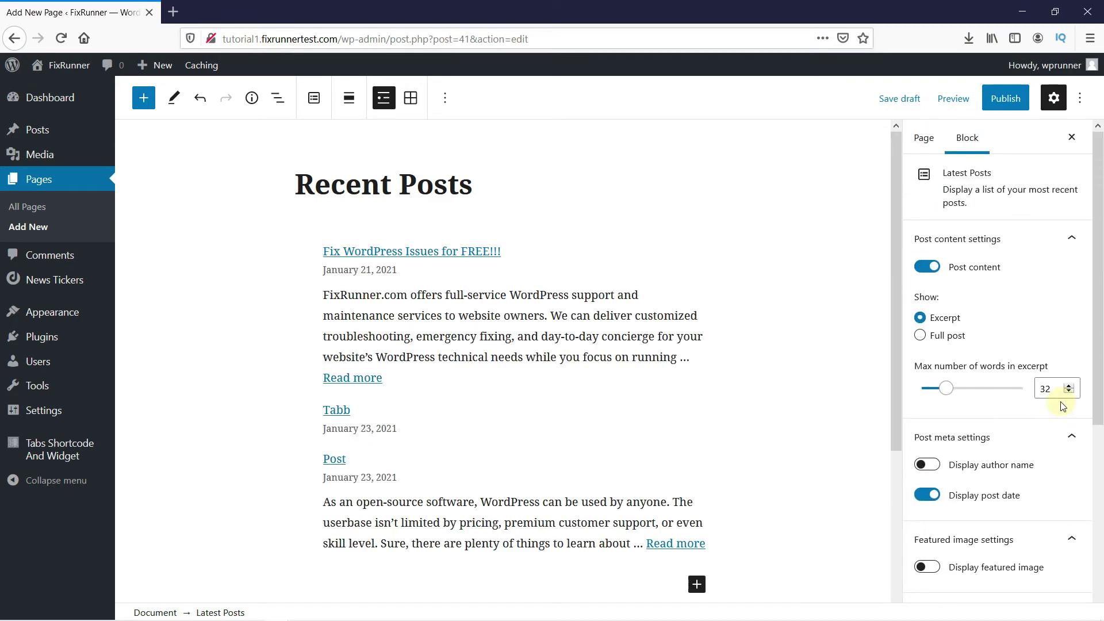
Preview the Recent Posts page in a new tab, then close the preview
click(951, 106)
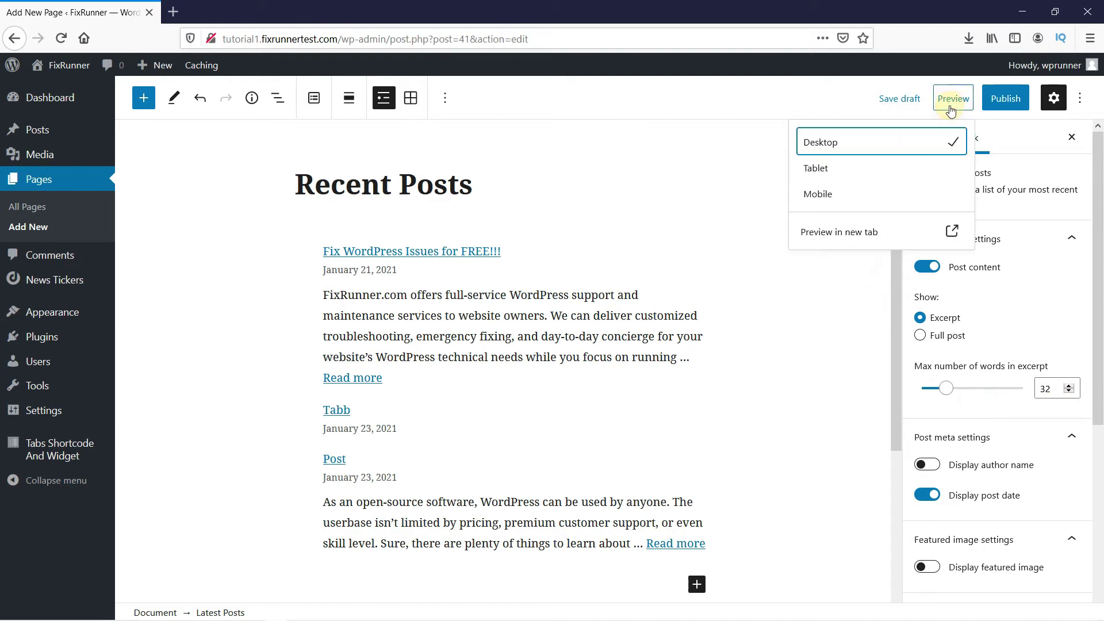
click(872, 232)
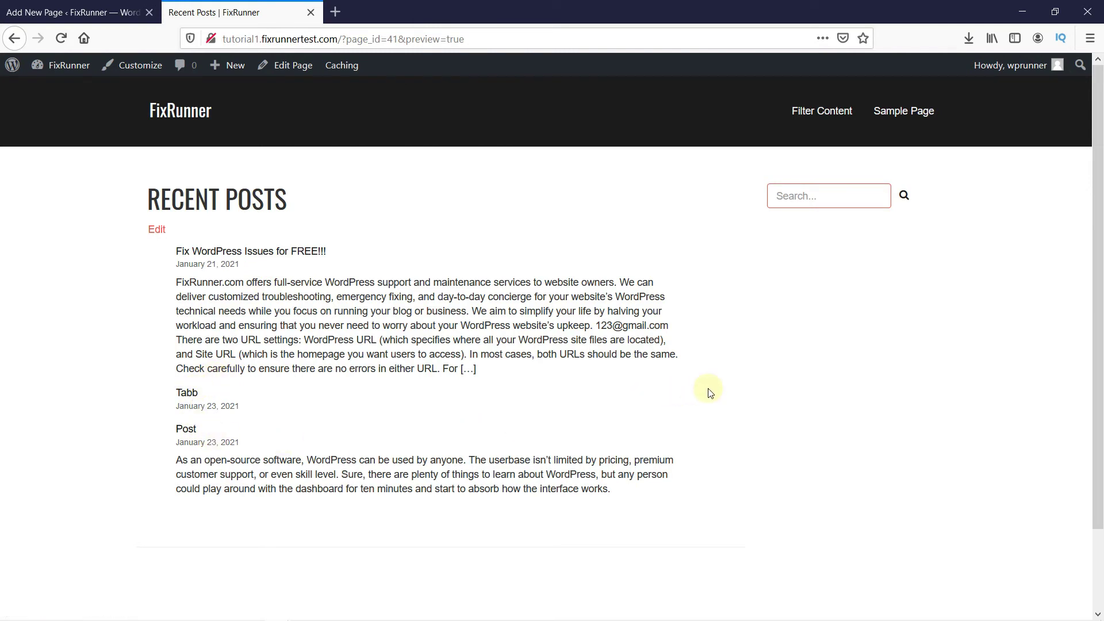
click(311, 14)
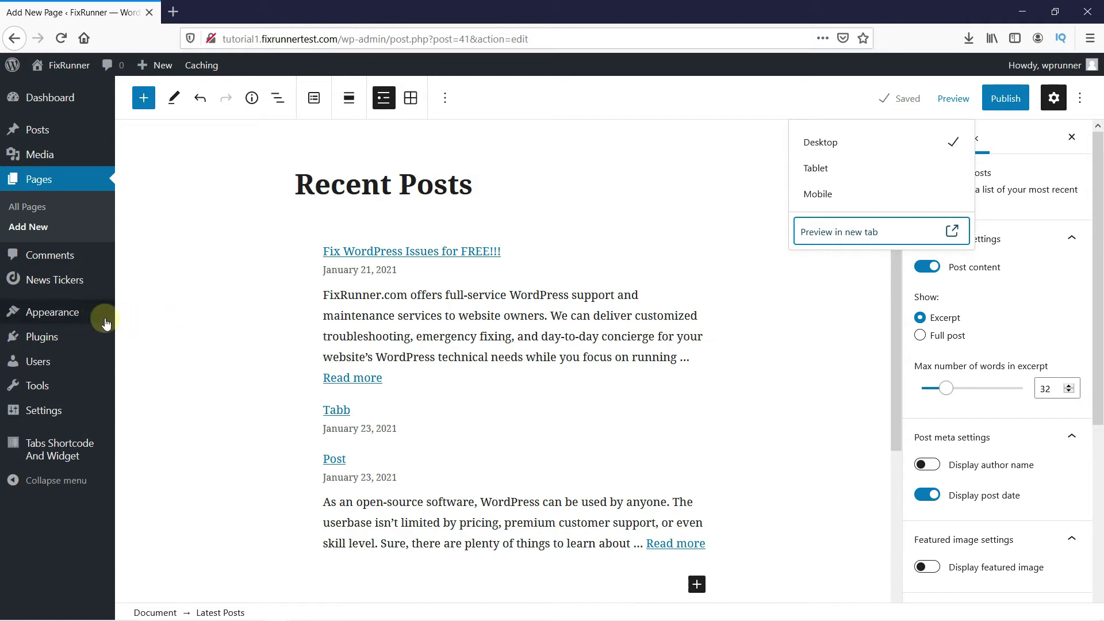
In Appearance > Widgets, drag the Recent Posts widget into the Right Sidebar above Search
mouse_move(91, 316)
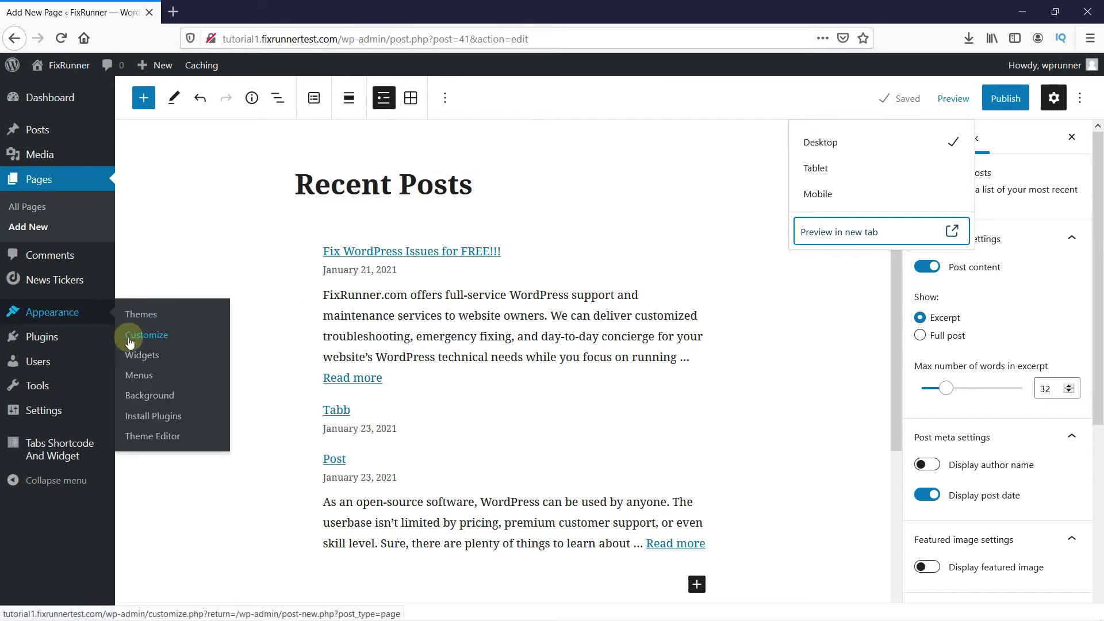
click(136, 359)
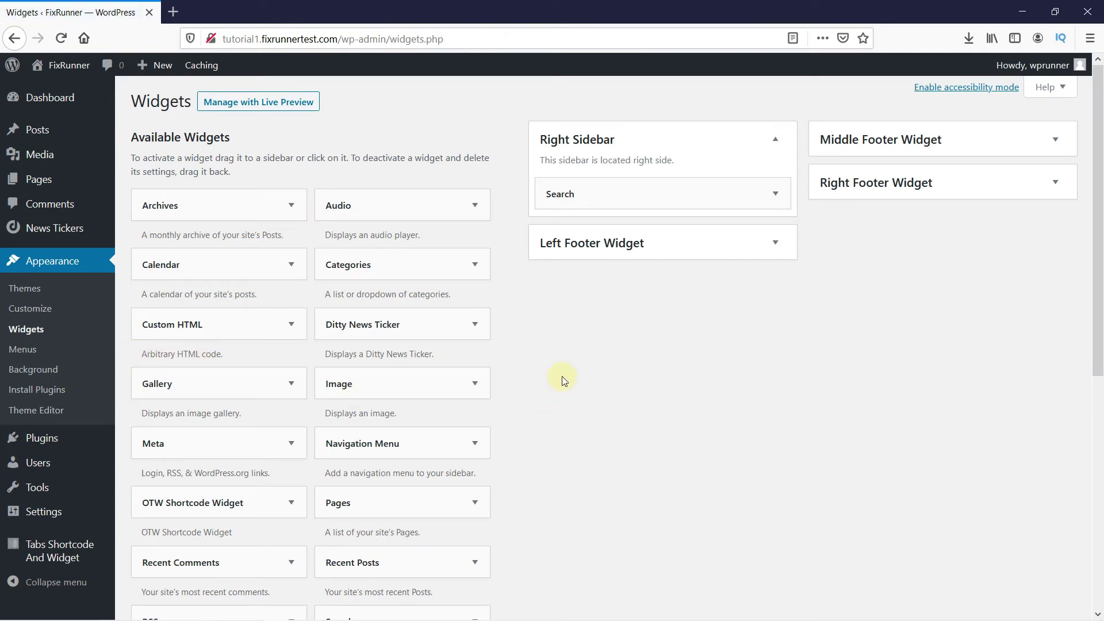
scroll(563, 380, down, 3)
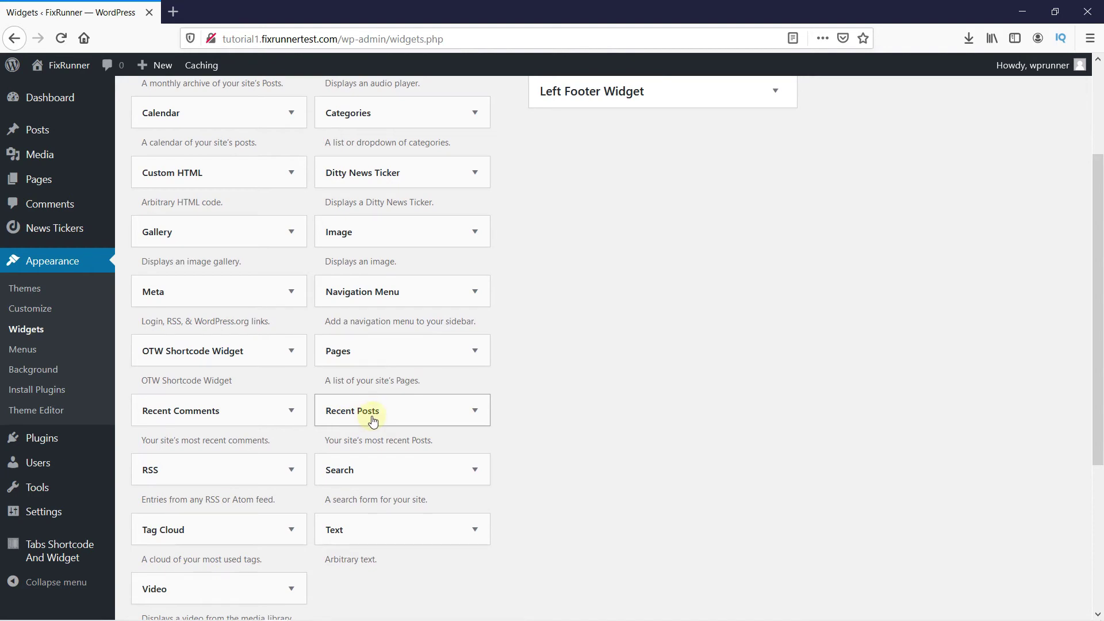
drag(372, 420, 601, 194)
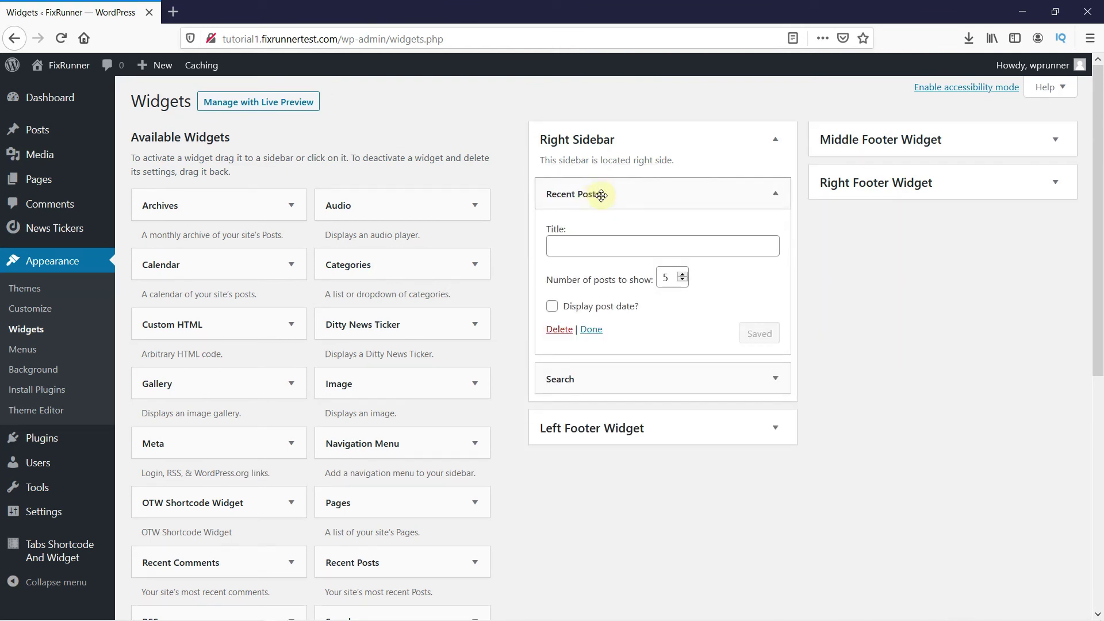
Title the sidebar widget 'Recent Posts', show 3 posts with dates, and save it
click(590, 249)
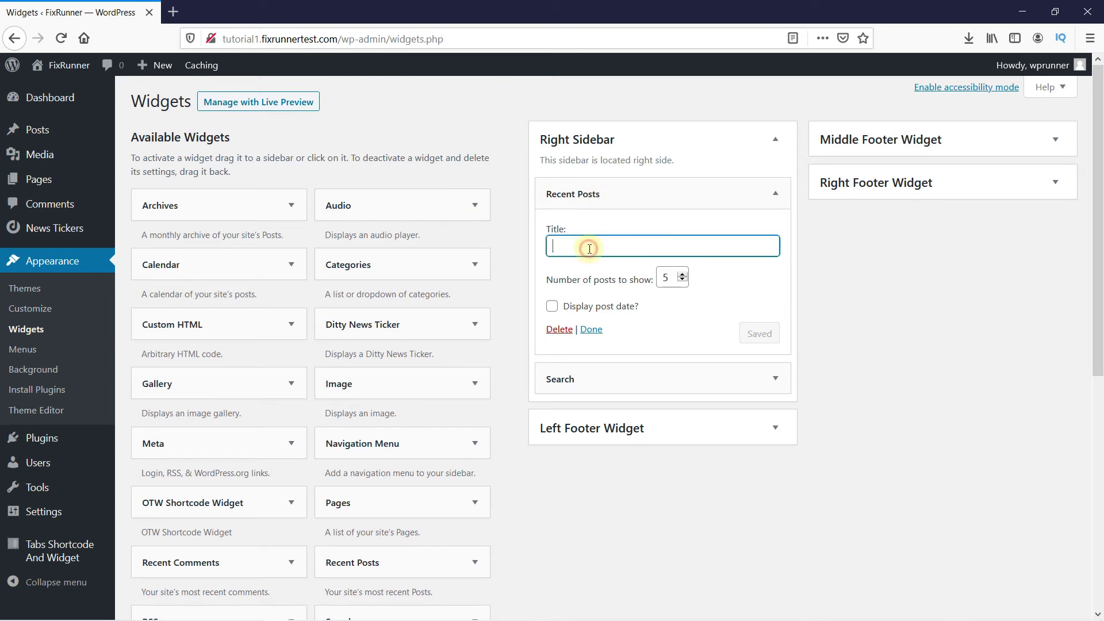
text(Recent Posts)
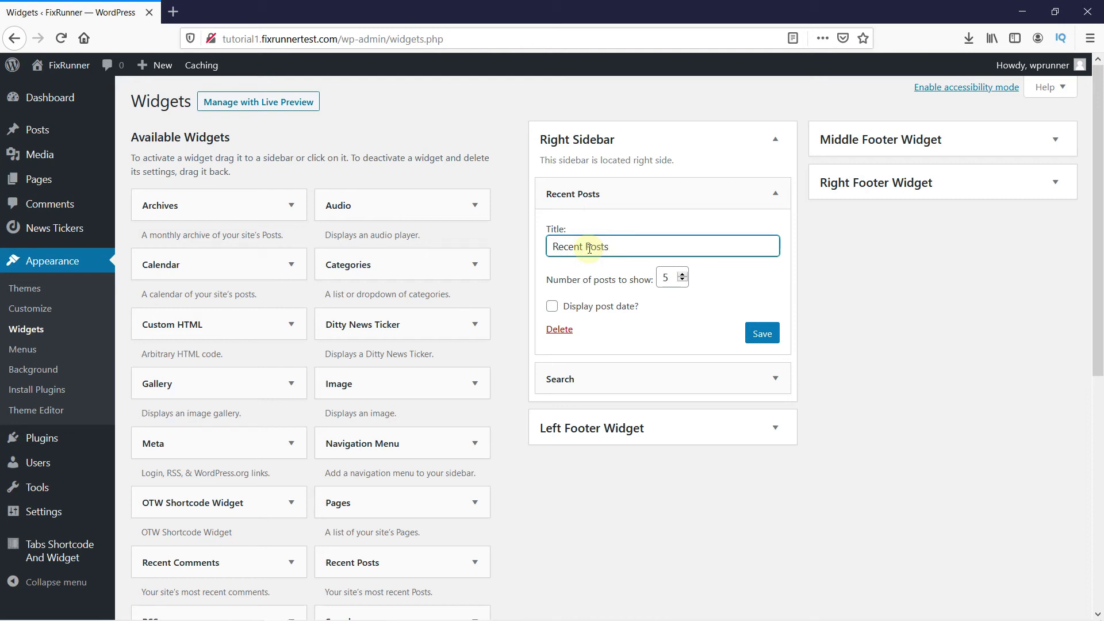
click(672, 281)
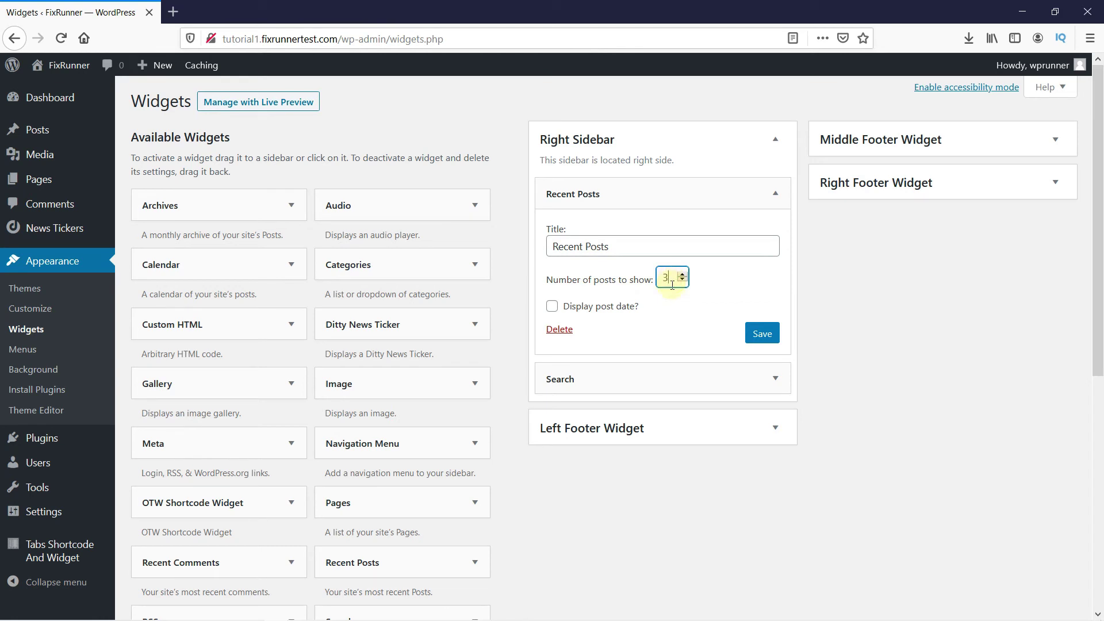
click(580, 310)
click(759, 334)
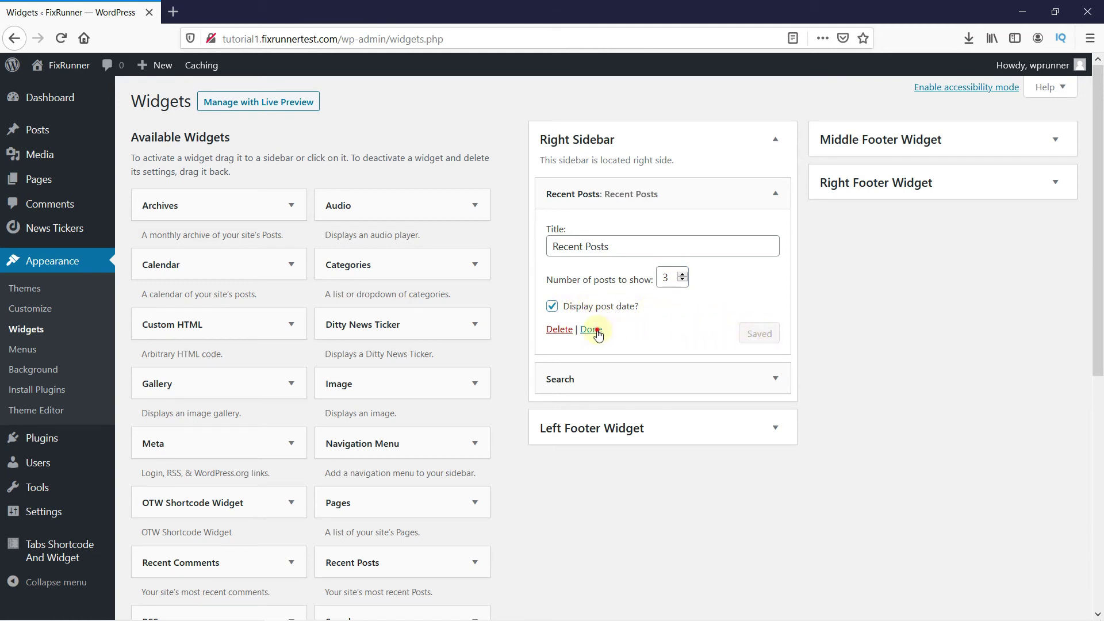
click(592, 330)
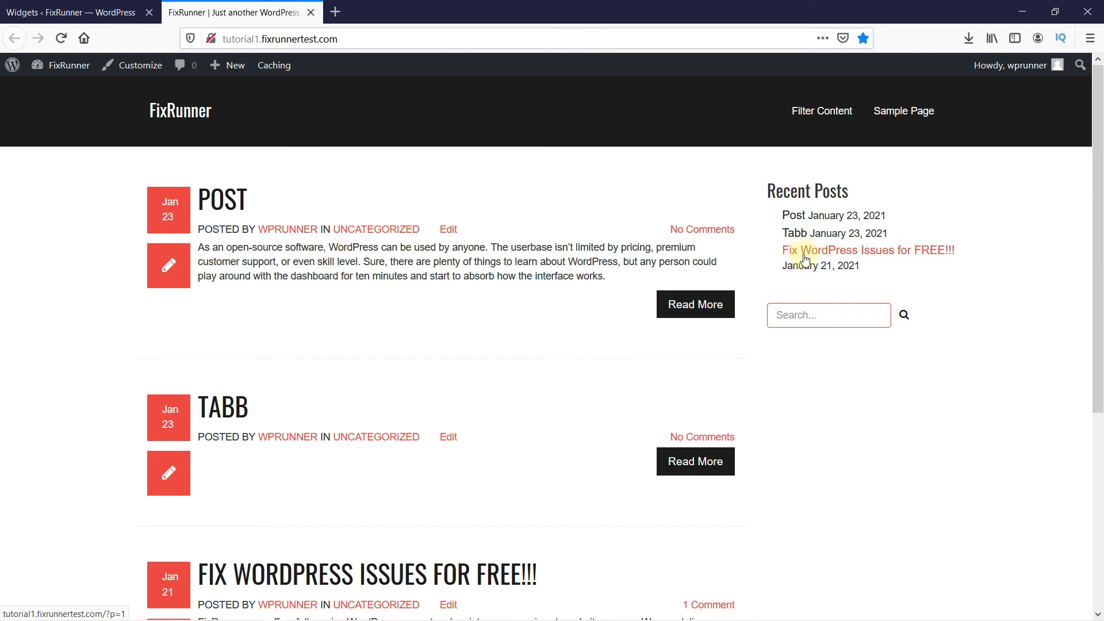
Open the 'Fix WordPress Issues for FREE!!!' post from the sidebar Recent Posts list
click(806, 260)
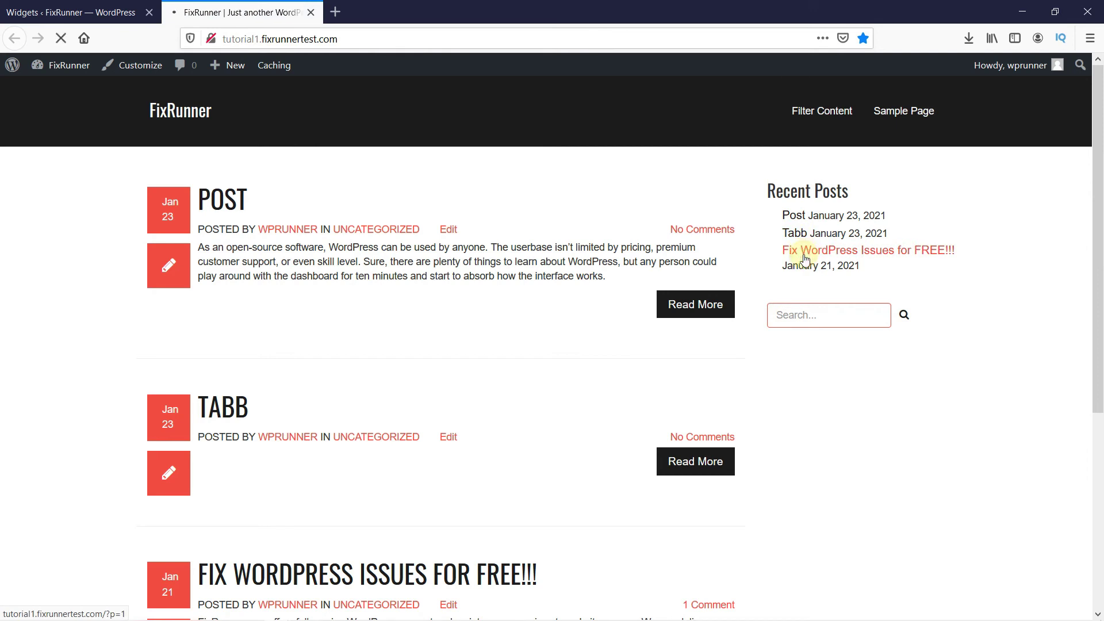